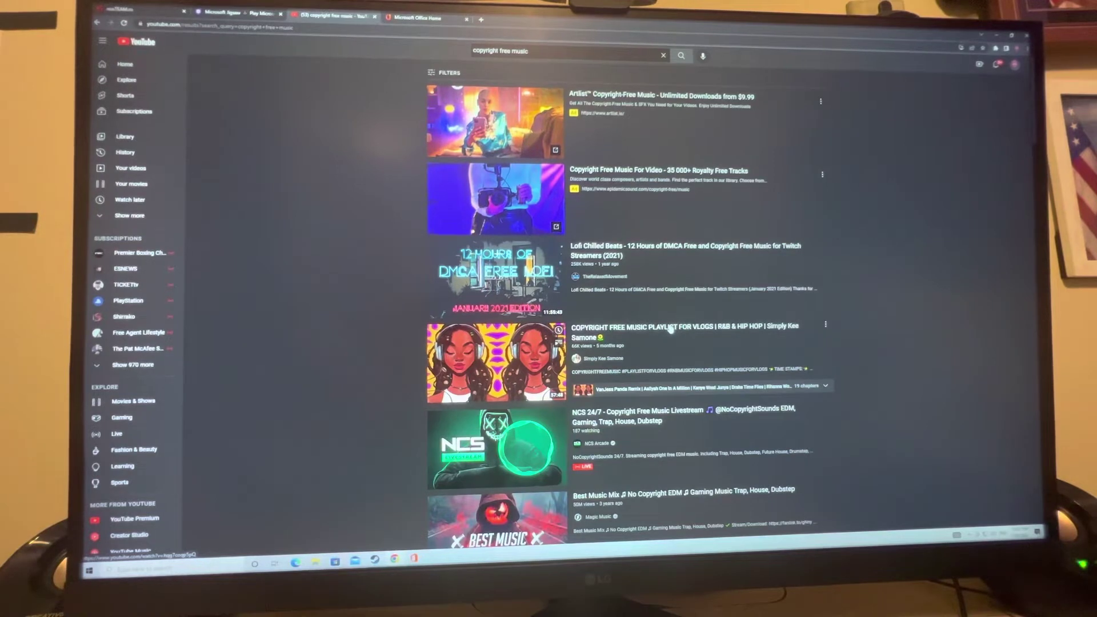
Play the NCS 24/7 Copyright Free Music Livestream, skipping the pre-roll ad.
left_click(658, 419)
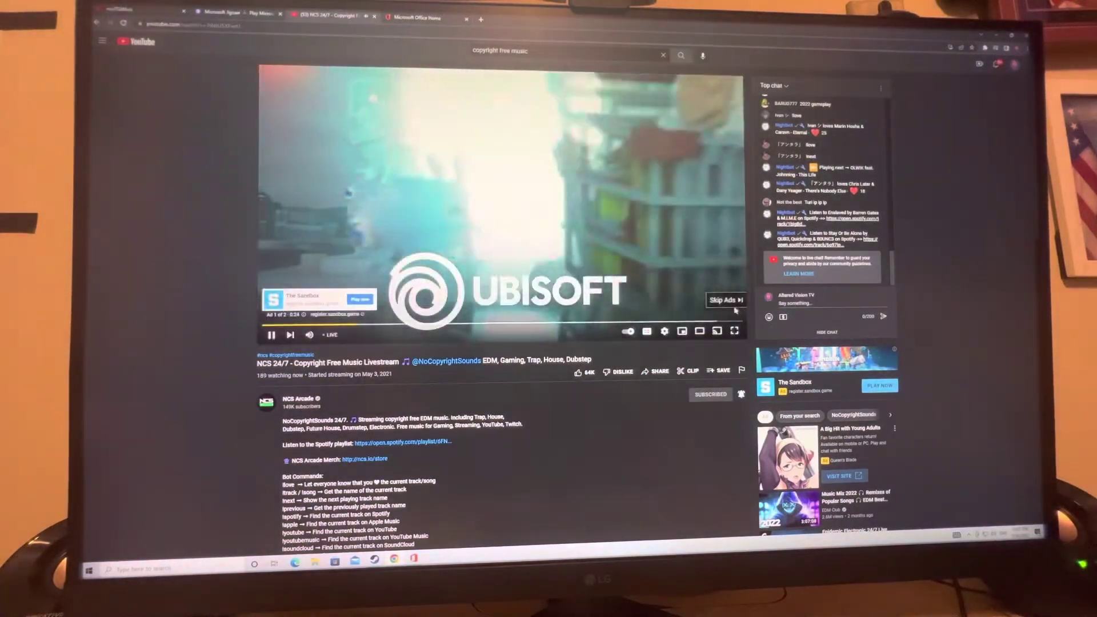
left_click(726, 300)
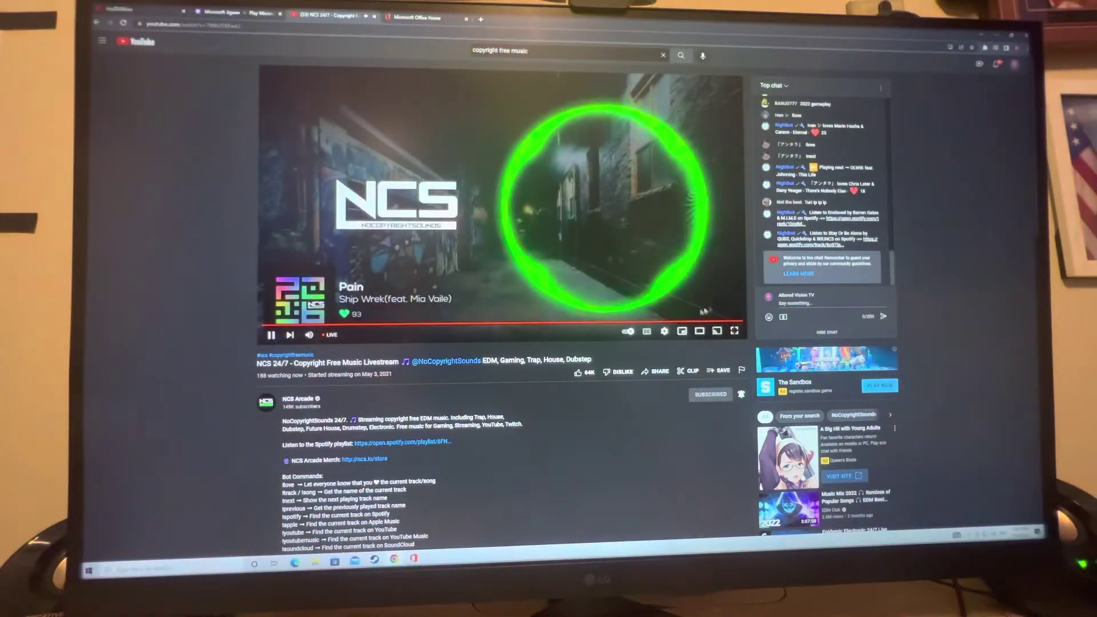